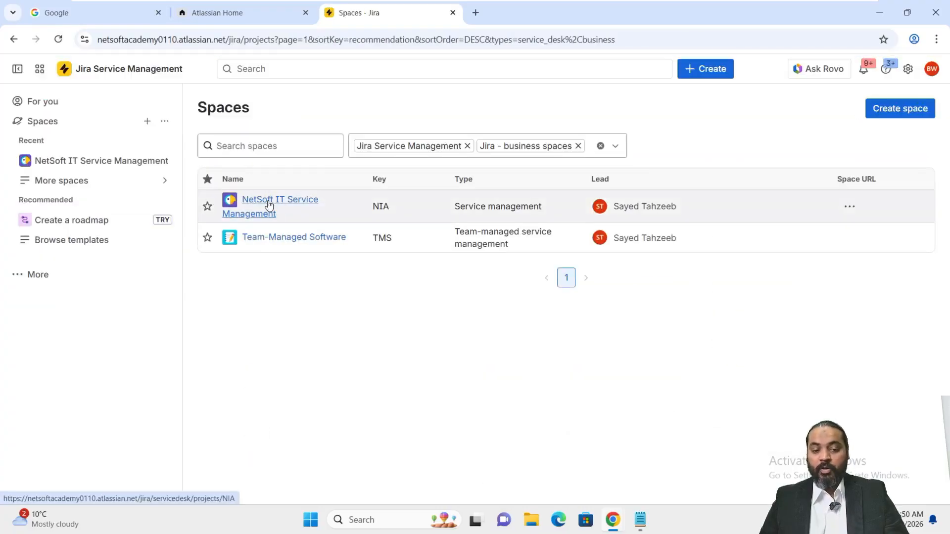
# - Open the "Create a new user account for user" request in the NetSoft IT Service Management space and assign it to yourself
pyautogui.click(270, 206)
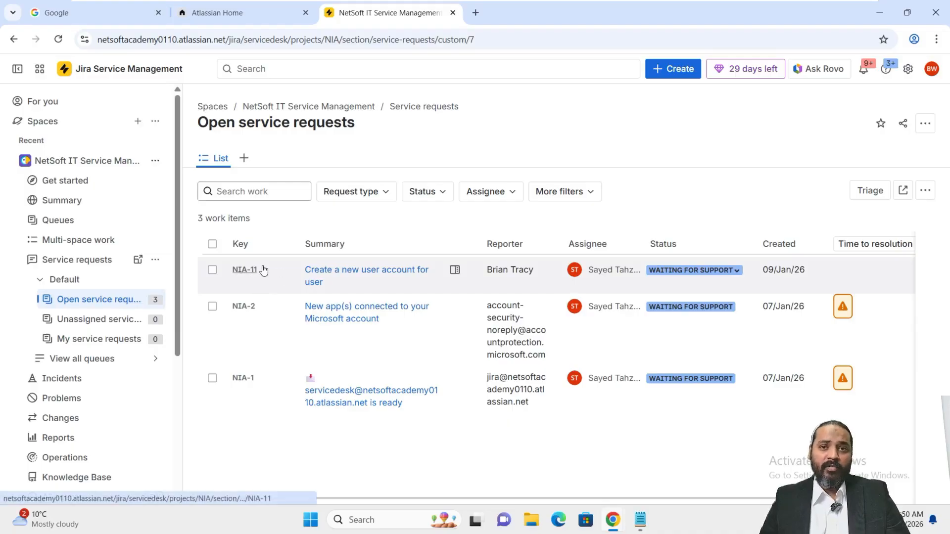
pyautogui.click(319, 275)
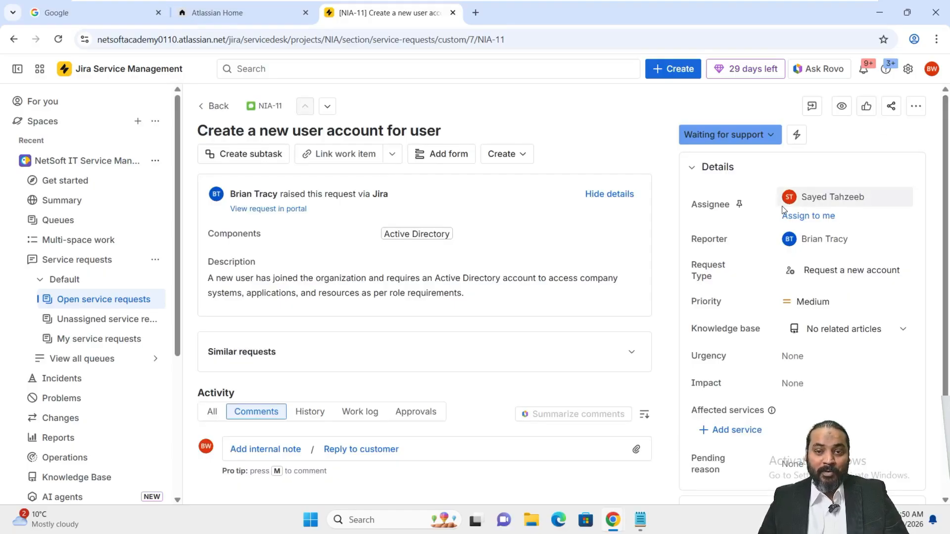
pyautogui.click(813, 221)
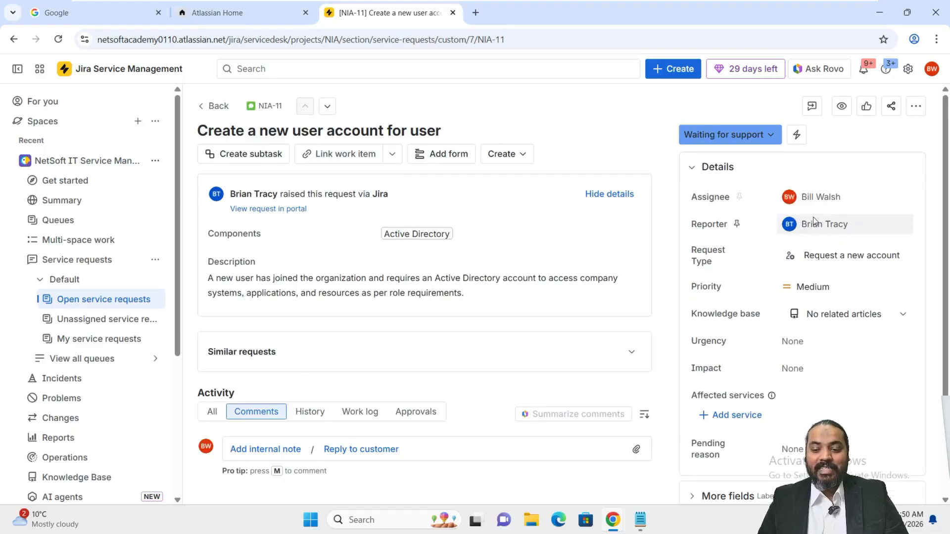
# - Set the request's priority to High, its urgency to High and its impact to Significant / Large
pyautogui.moveTo(813, 216)
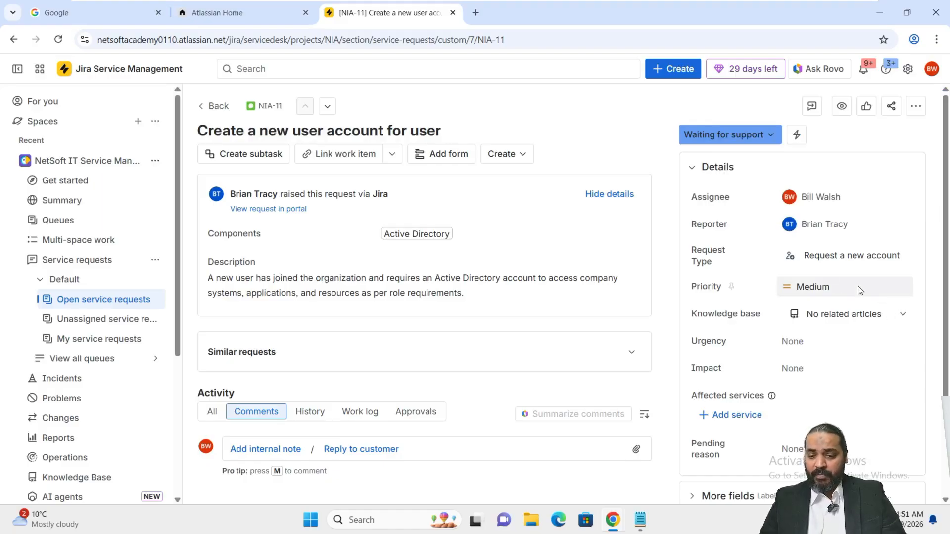
pyautogui.click(818, 284)
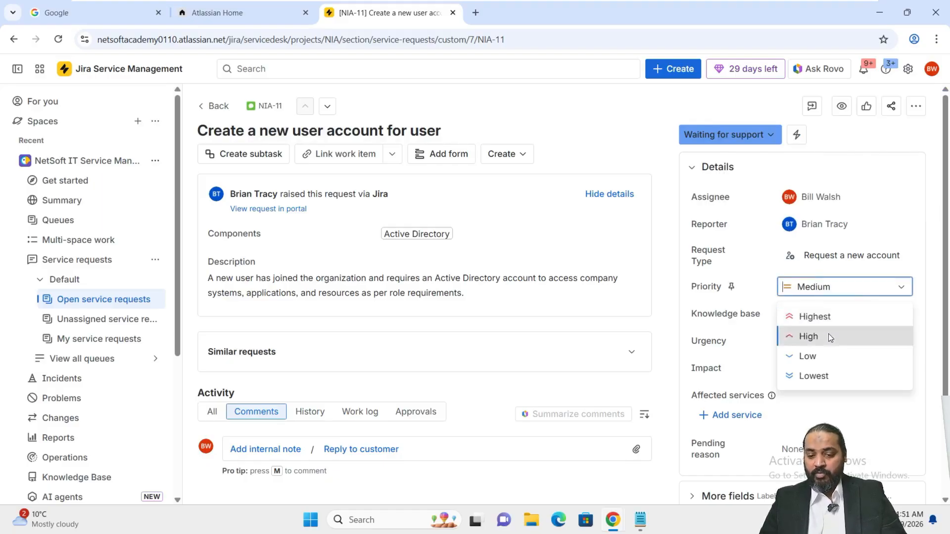
pyautogui.click(829, 335)
pyautogui.click(828, 342)
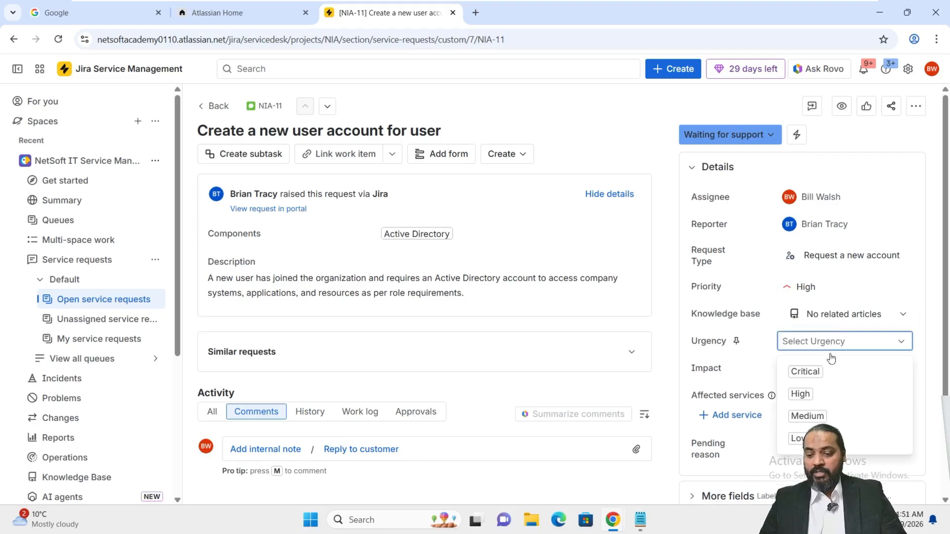
pyautogui.click(834, 392)
pyautogui.click(840, 376)
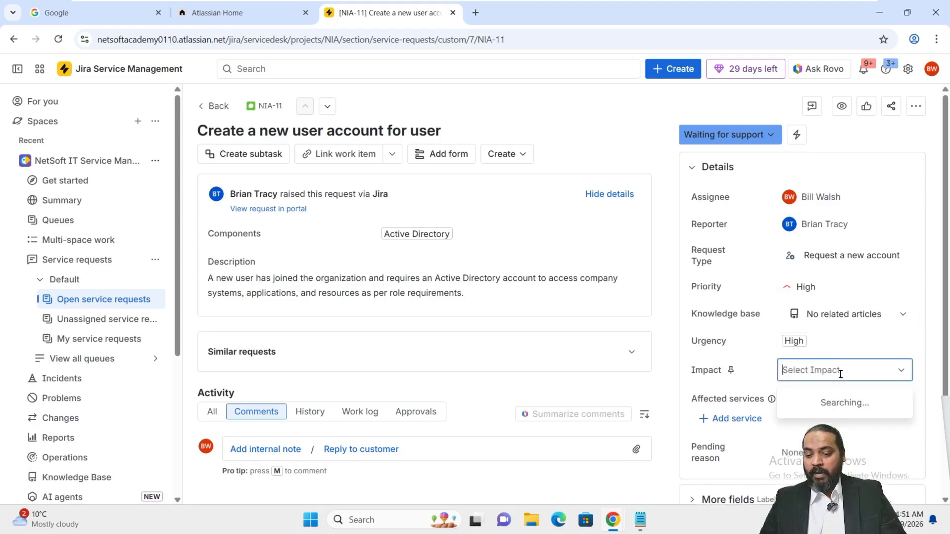
pyautogui.click(843, 424)
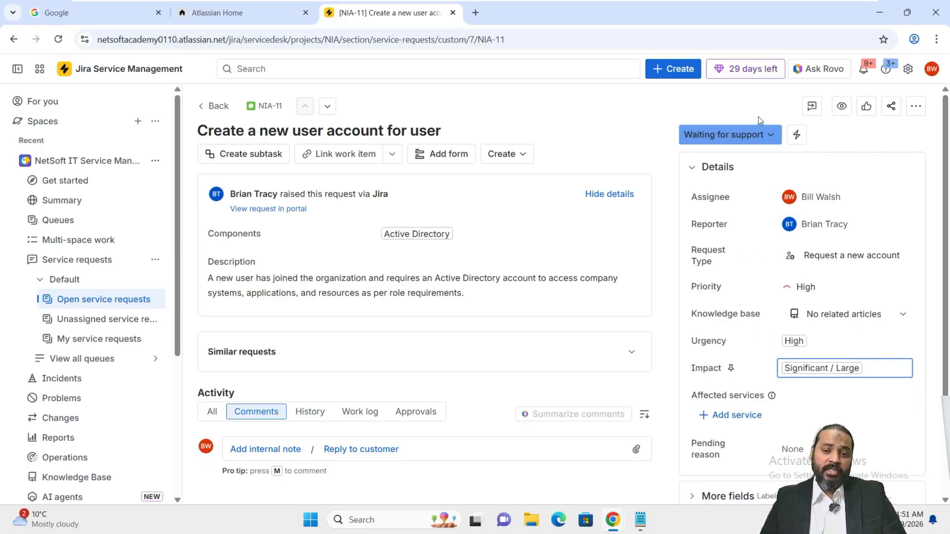
# - Transition the request to In progress with the customer reply "Thank you for submitting the request ticket. We are now processing your request."
pyautogui.click(763, 141)
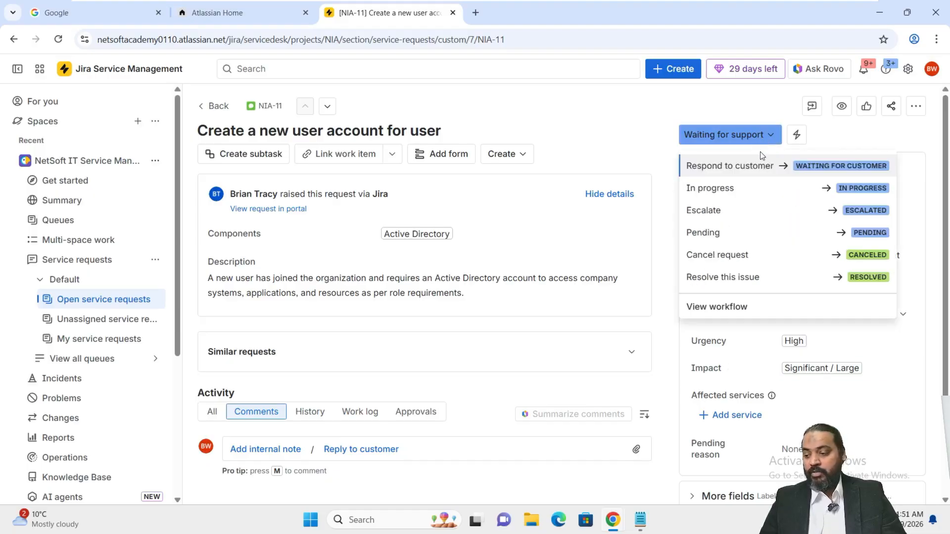
pyautogui.click(743, 188)
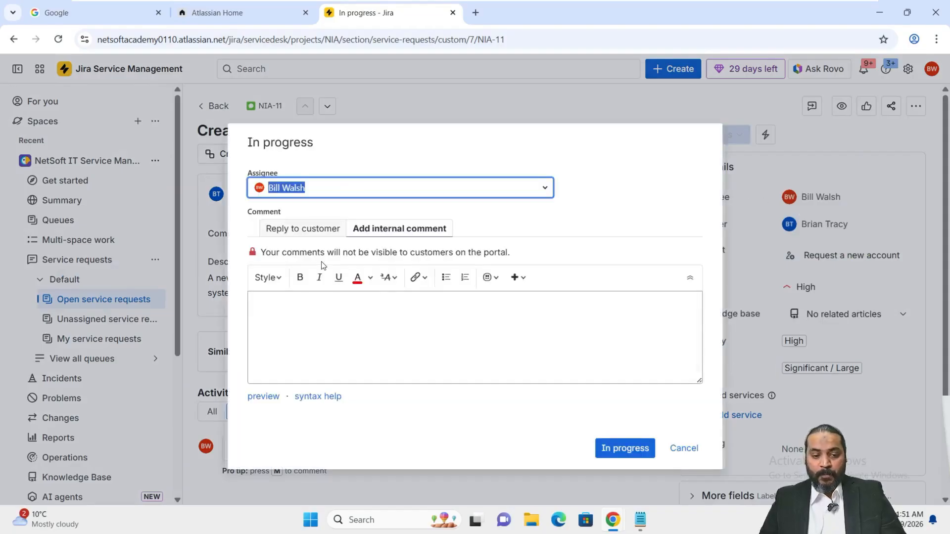
pyautogui.click(302, 228)
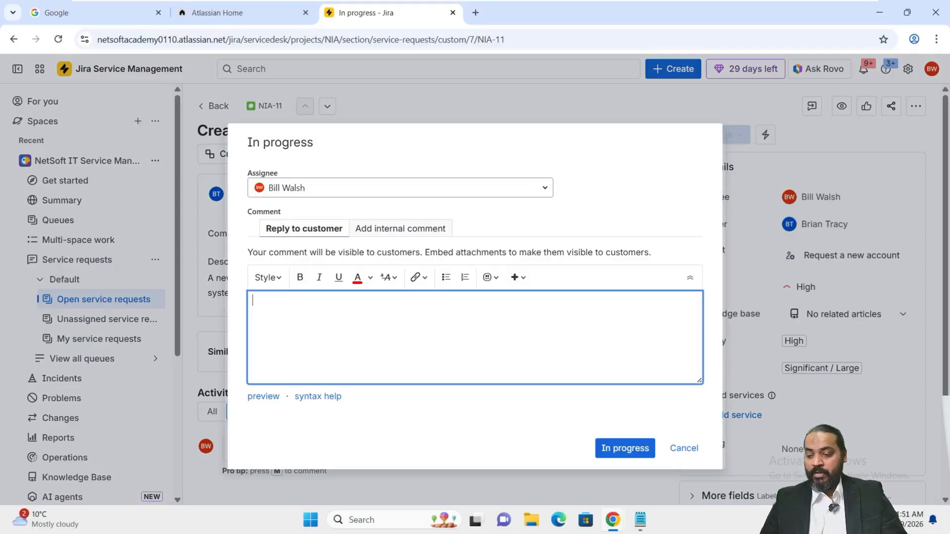
pyautogui.write('Thank you for submitting the request ticket. We are now processing your request')
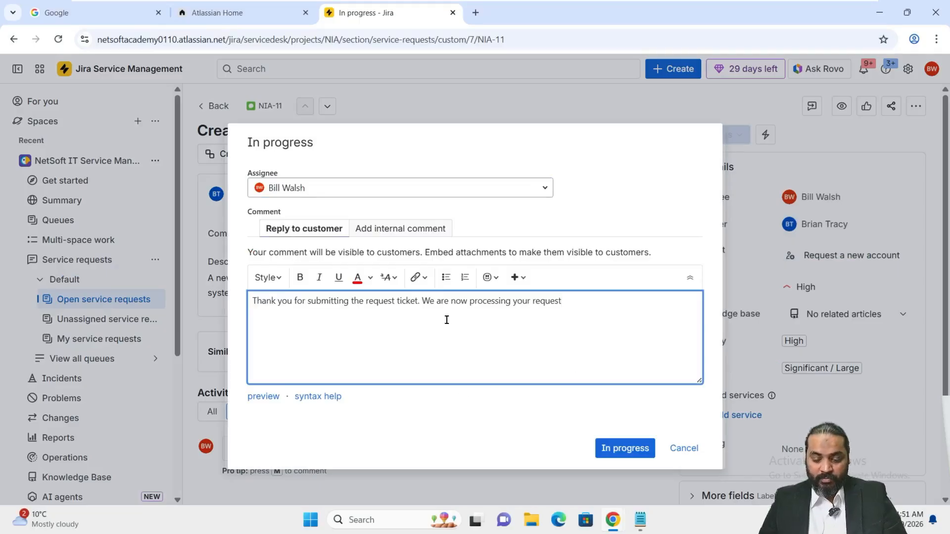
pyautogui.write('.')
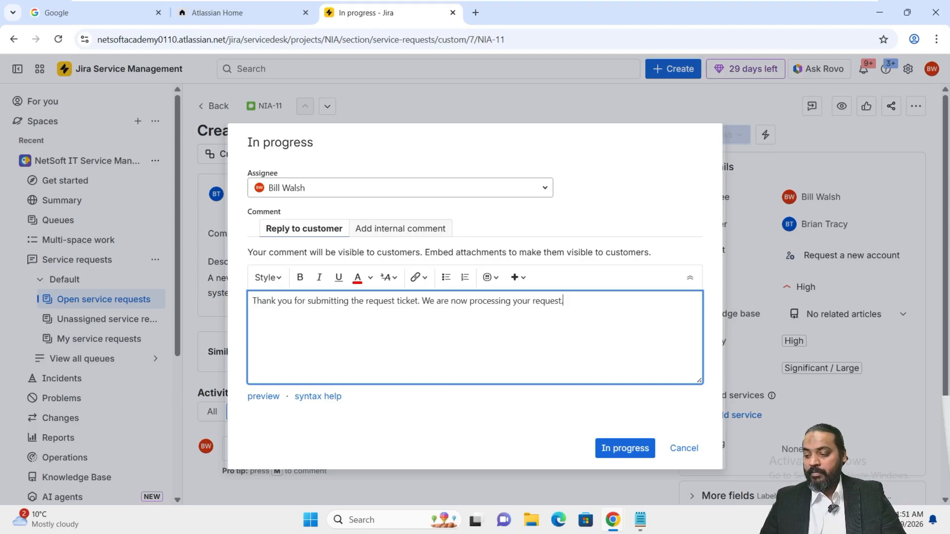
pyautogui.hotkey('ctrl', 'a')
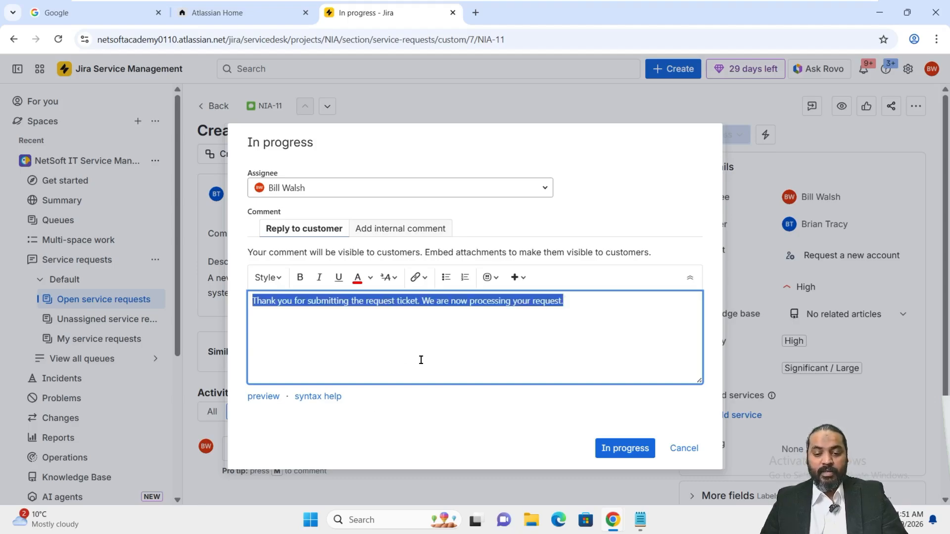
pyautogui.click(421, 360)
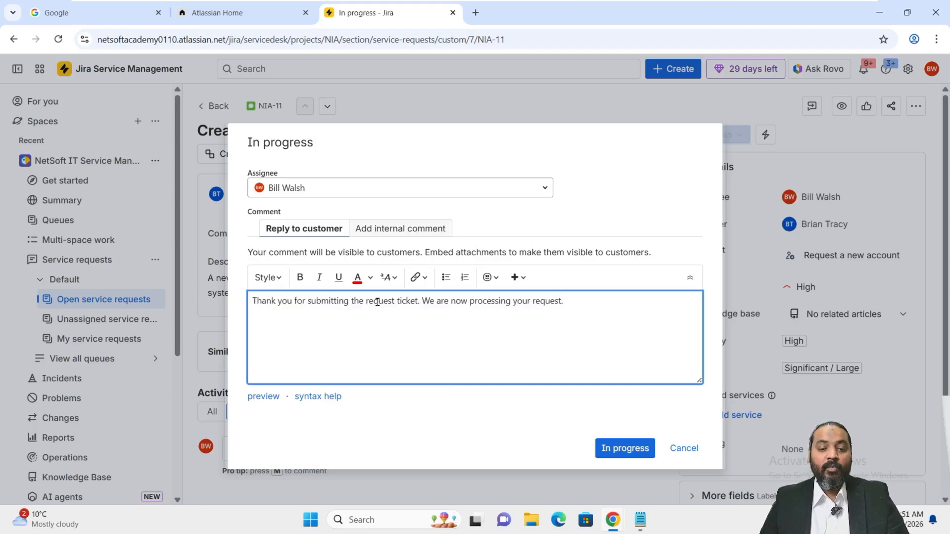
pyautogui.click(625, 448)
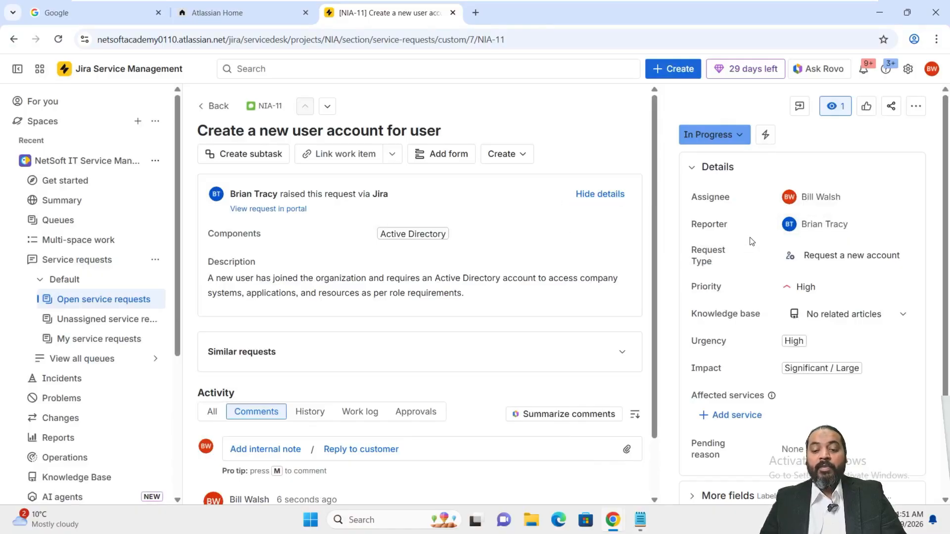
# - Expand the request's additional fields and add the colleague as a request participant
pyautogui.scroll(-2, 752, 242)
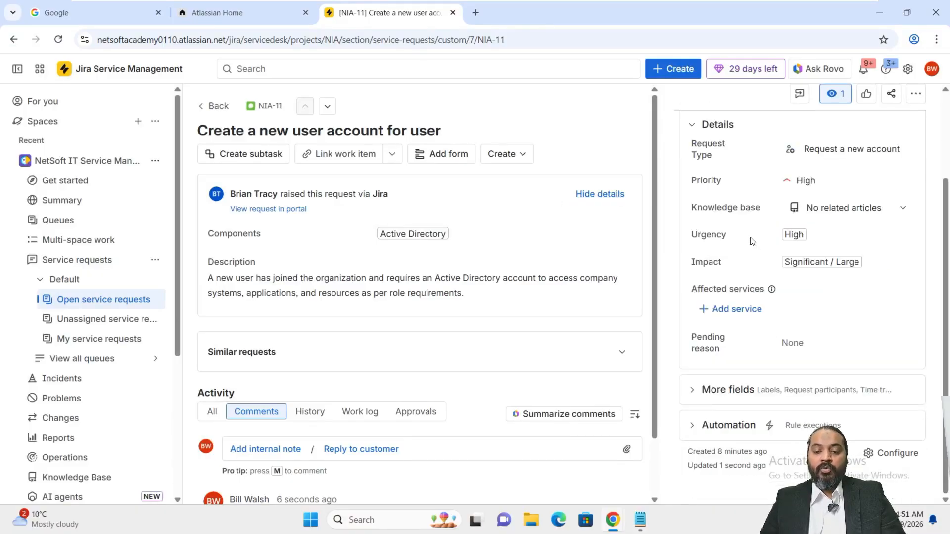
pyautogui.click(694, 390)
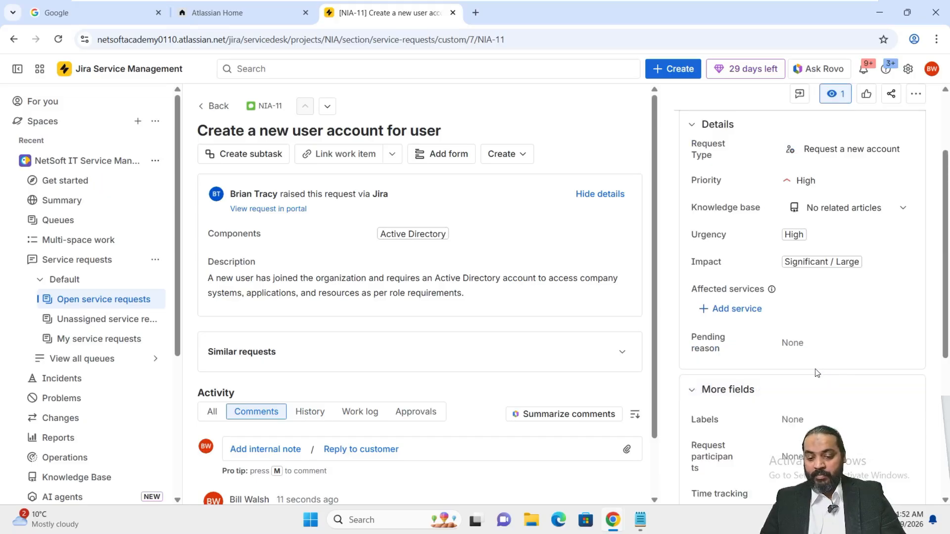
pyautogui.scroll(-2, 791, 372)
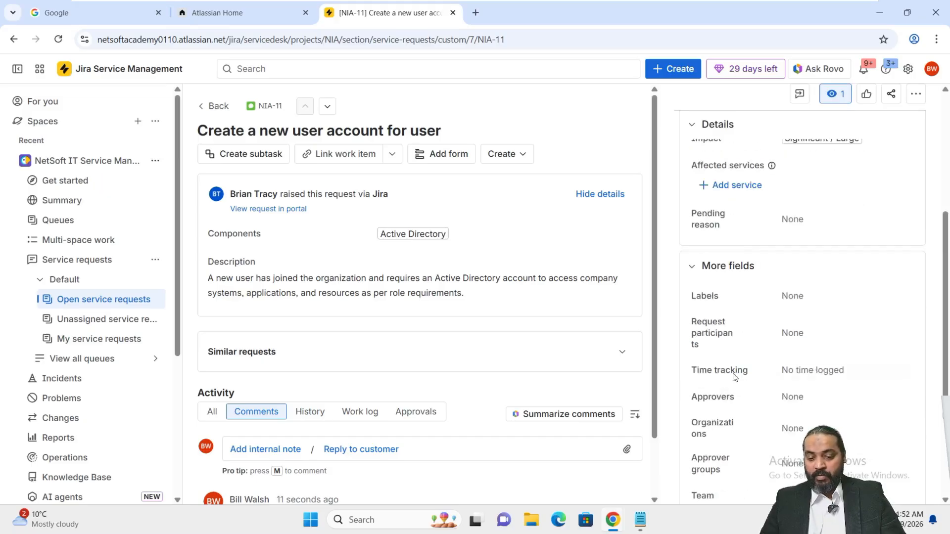
pyautogui.click(794, 333)
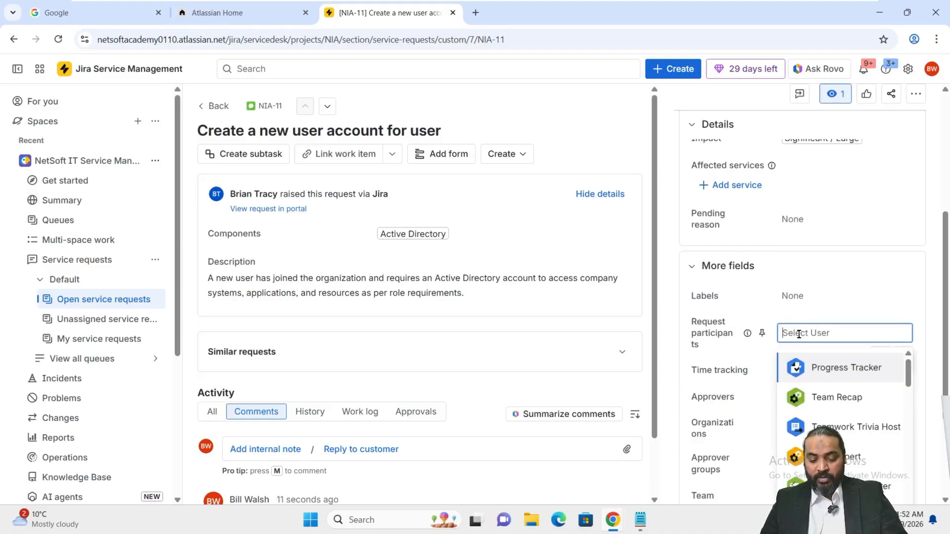
pyautogui.write('Br')
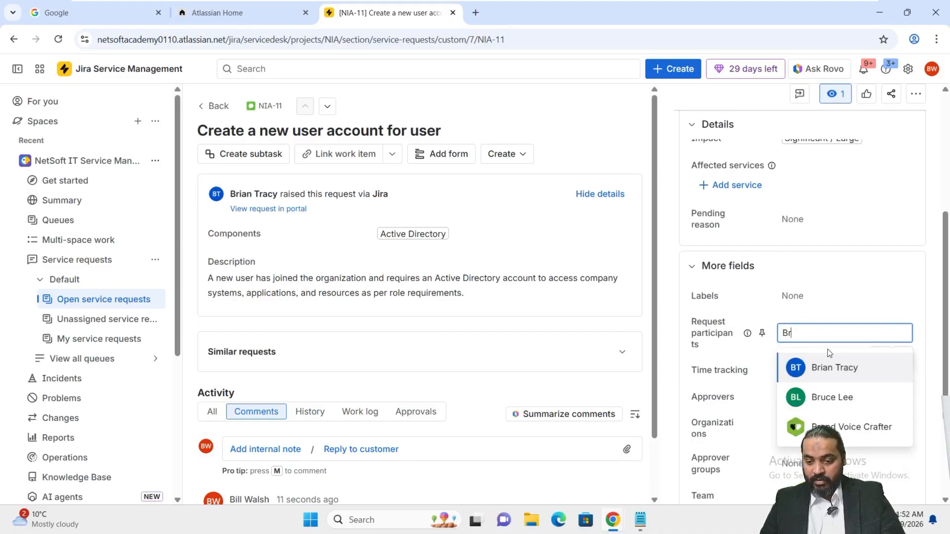
pyautogui.click(844, 398)
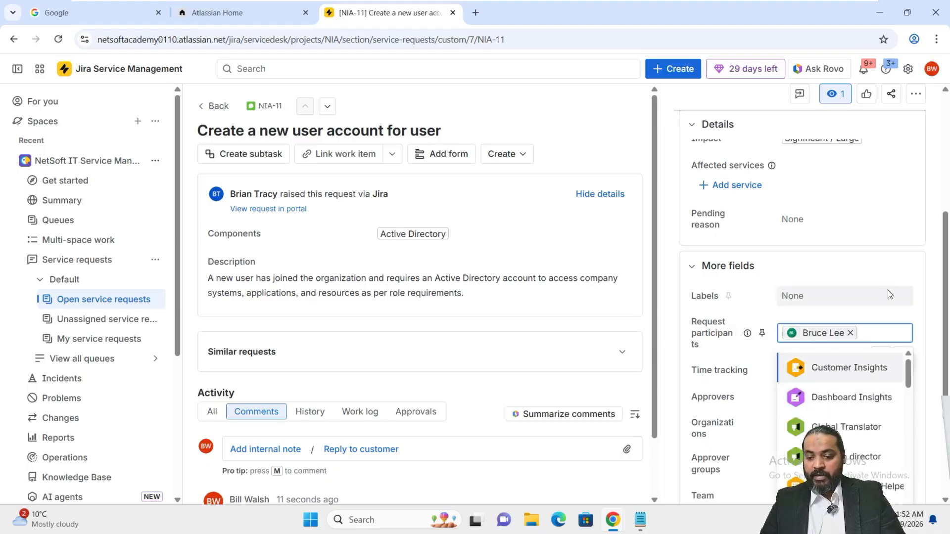
pyautogui.click(916, 330)
# - Assign the request to the NetSoft IT Infrastructure Team
pyautogui.scroll(-3, 883, 355)
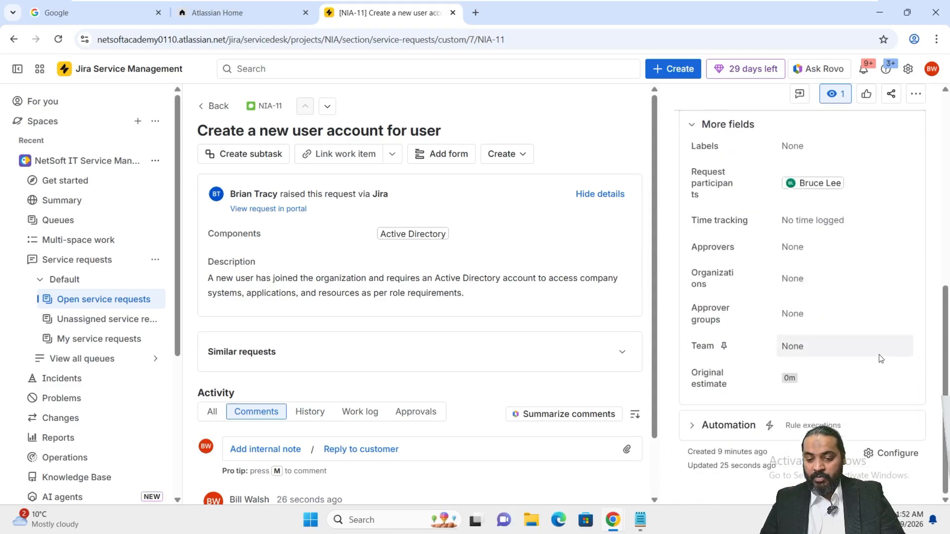
pyautogui.click(814, 348)
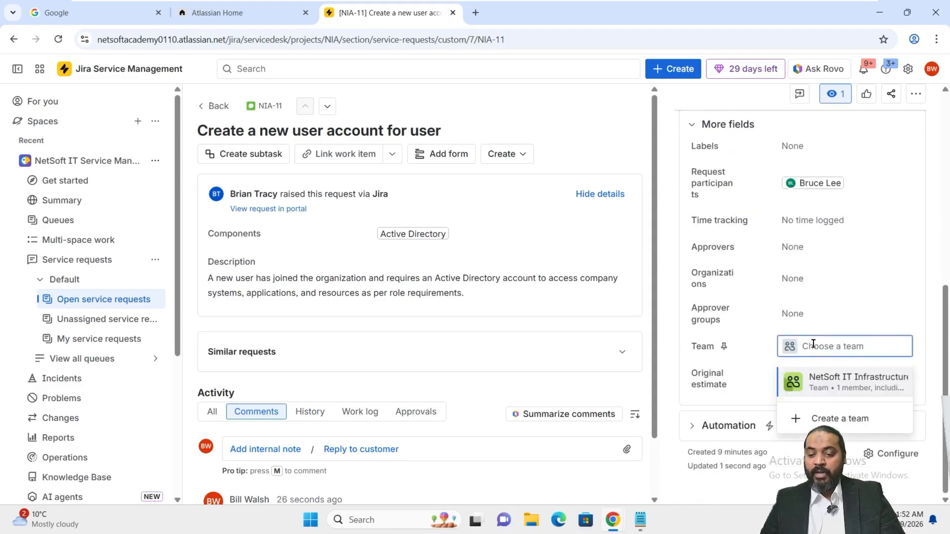
pyautogui.click(829, 384)
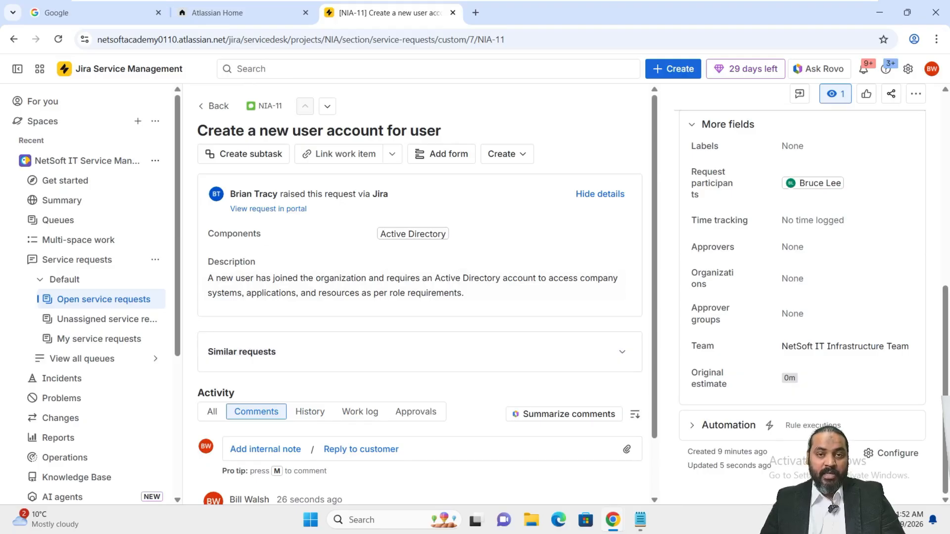
# - Post a customer reply saying the account creation is being processed, IT Support is reviewing the details, and progress updates will follow
pyautogui.scroll(-2, 346, 262)
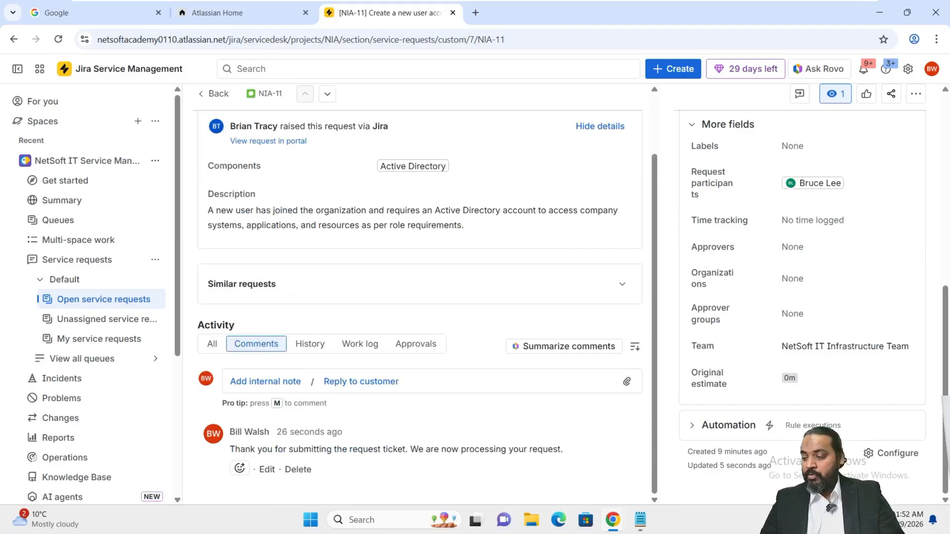
pyautogui.click(341, 382)
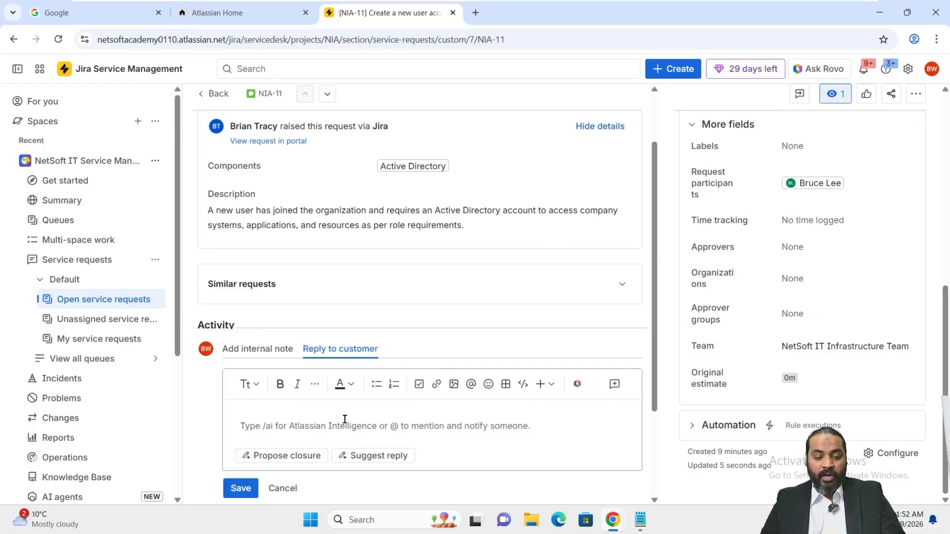
pyautogui.write('We are currently working on your request and processing the account creation. Our IT Support team is reviewing the details, and we will keep you updated on the progress as we move forward.')
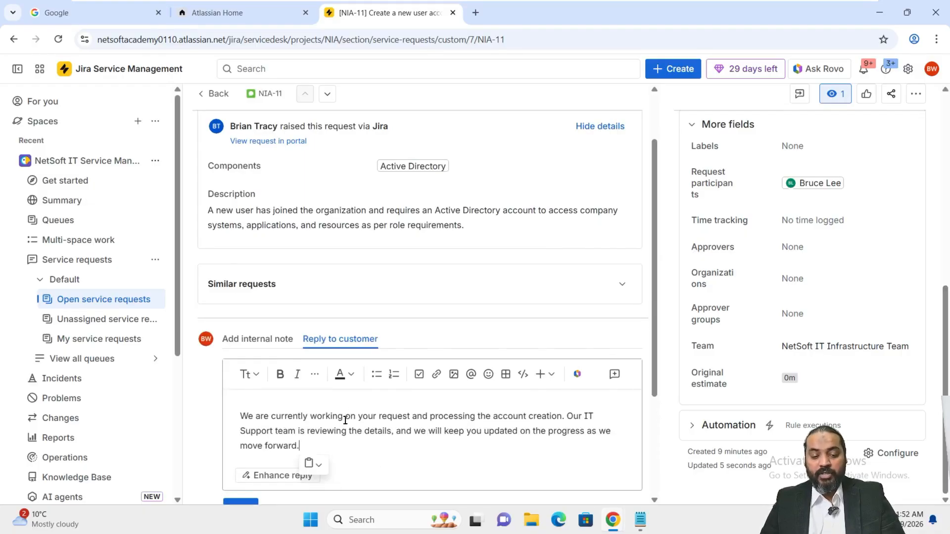
pyautogui.scroll(-2, 345, 420)
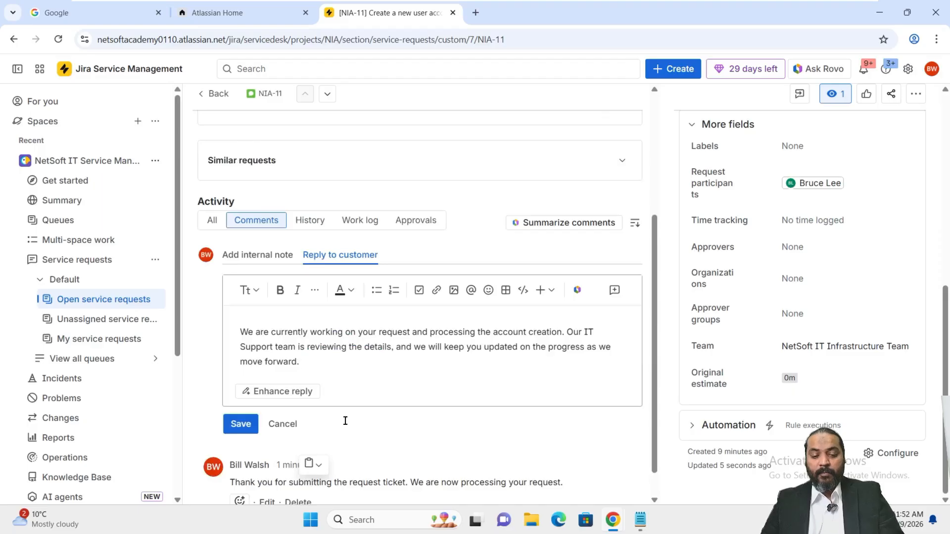
pyautogui.click(236, 433)
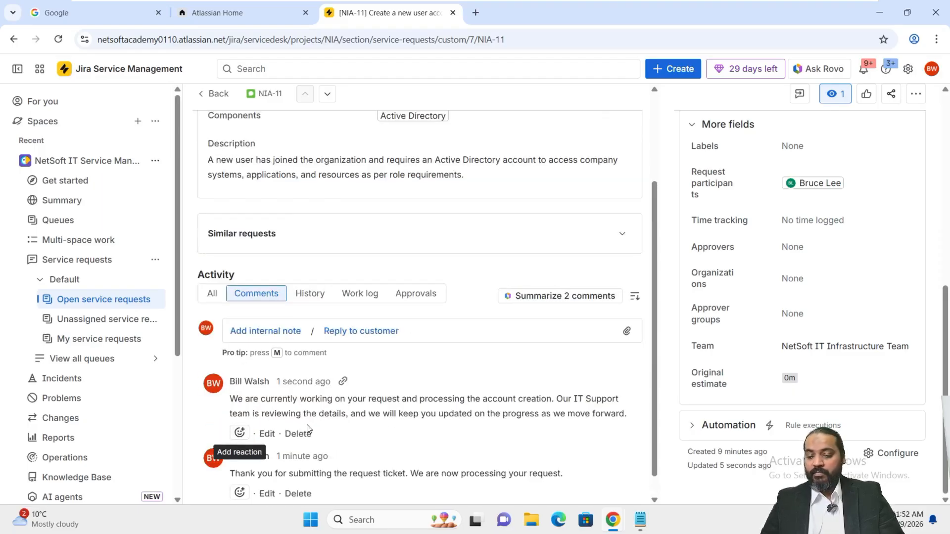
# - Add an internal note that the Active Directory account is being created with role-based permissions and group memberships, with a ticket update once credentials are shared
pyautogui.click(283, 336)
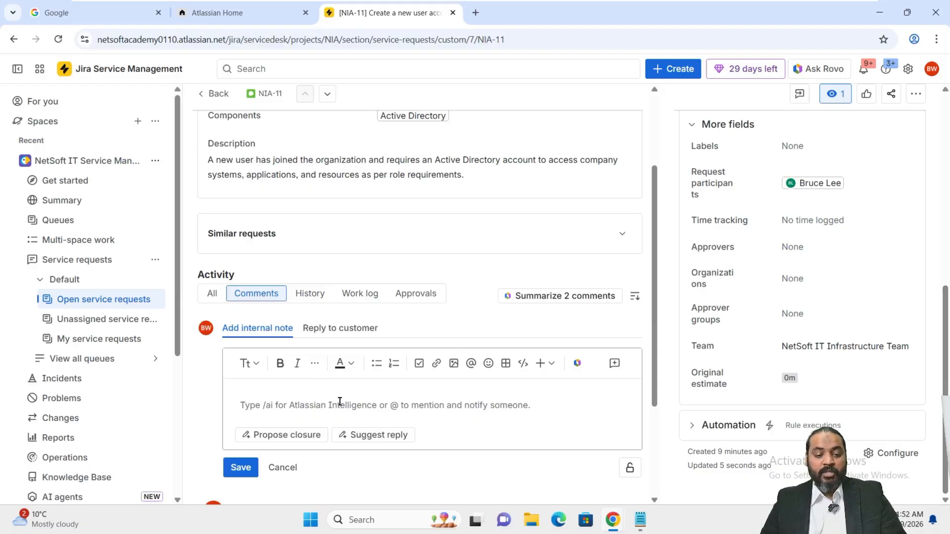
pyautogui.hotkey('ctrl', 'v')
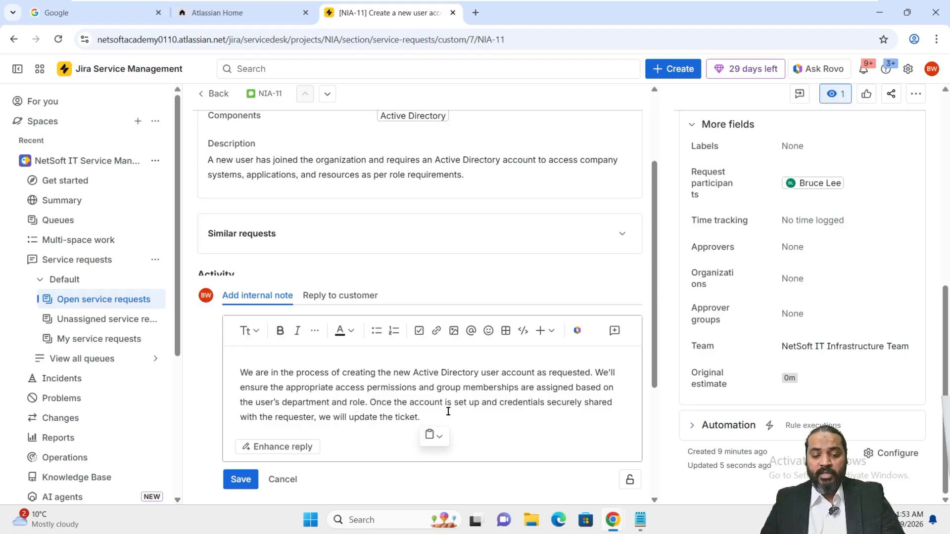
pyautogui.hotkey('shift', 'Left')
pyautogui.hotkey('shift', 'Left')
pyautogui.hotkey('shift', 'Left')
pyautogui.hotkey('shift', 'Left')
pyautogui.hotkey('shift', 'Left')
pyautogui.hotkey('shift', 'Left')
pyautogui.moveTo(372, 410); pyautogui.dragTo(243, 370)
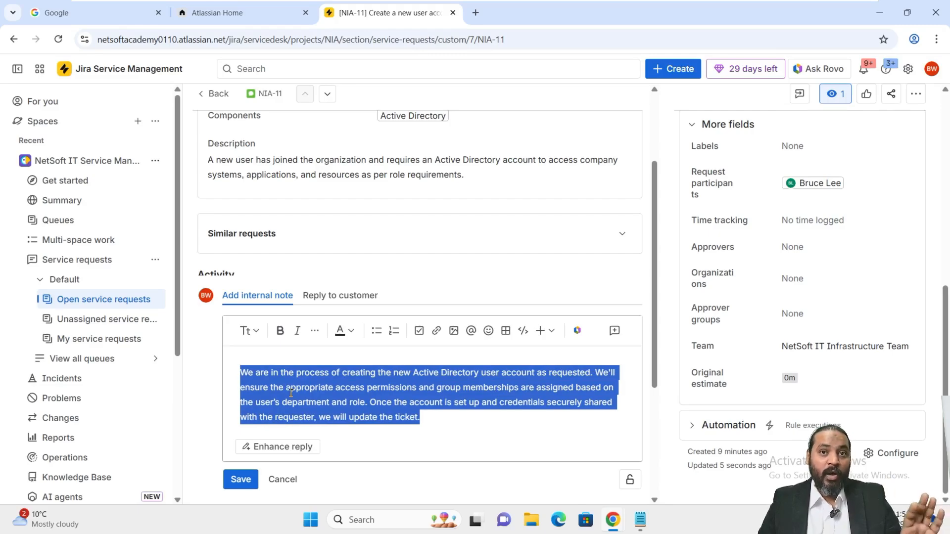
pyautogui.click(455, 420)
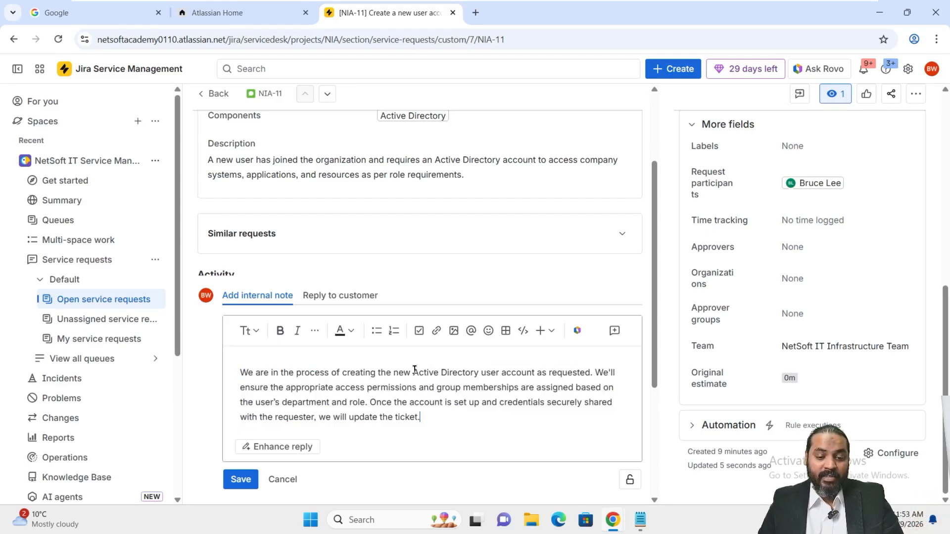
pyautogui.moveTo(246, 372); pyautogui.dragTo(372, 402)
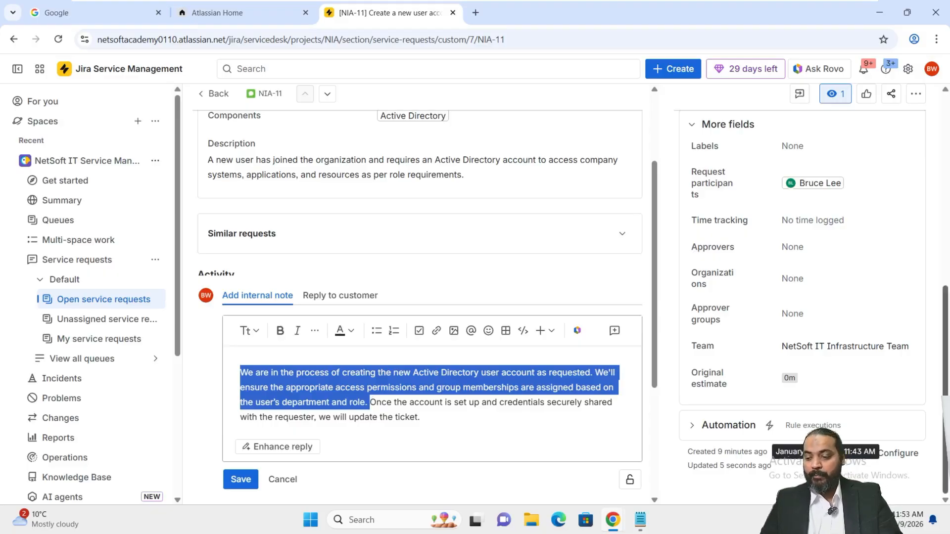
pyautogui.click(241, 479)
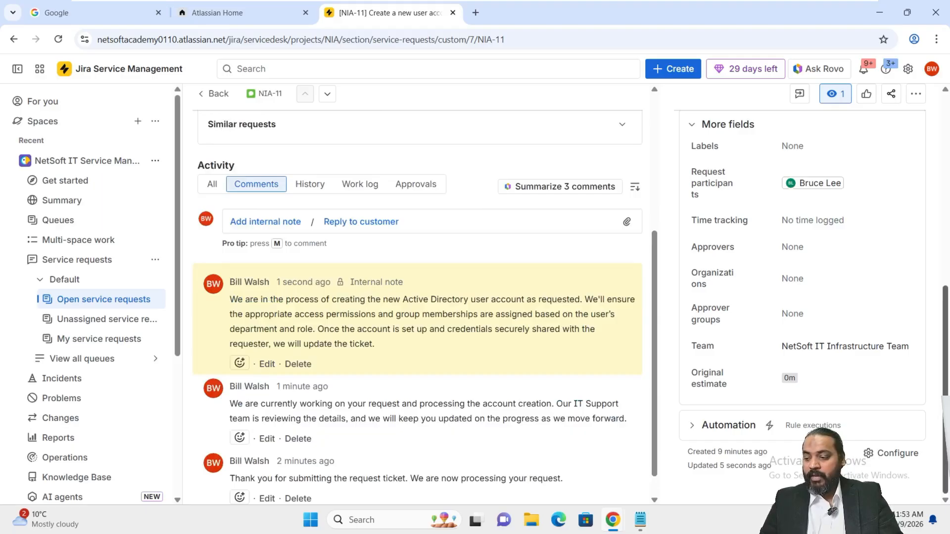
# - Start transitioning the request to Pending and set the pending reason to Awaiting approval
pyautogui.scroll(5, 635, 251)
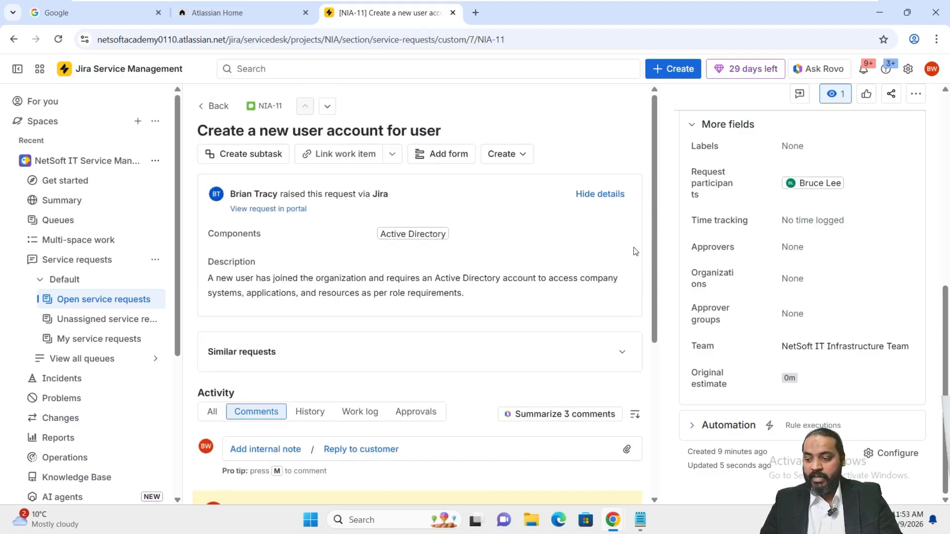
pyautogui.scroll(8, 701, 189)
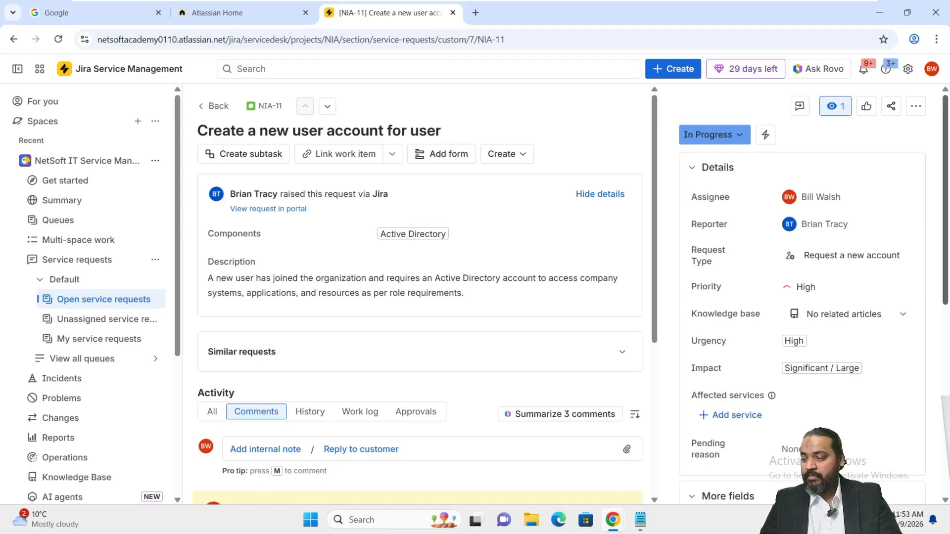
pyautogui.click(735, 134)
pyautogui.click(744, 176)
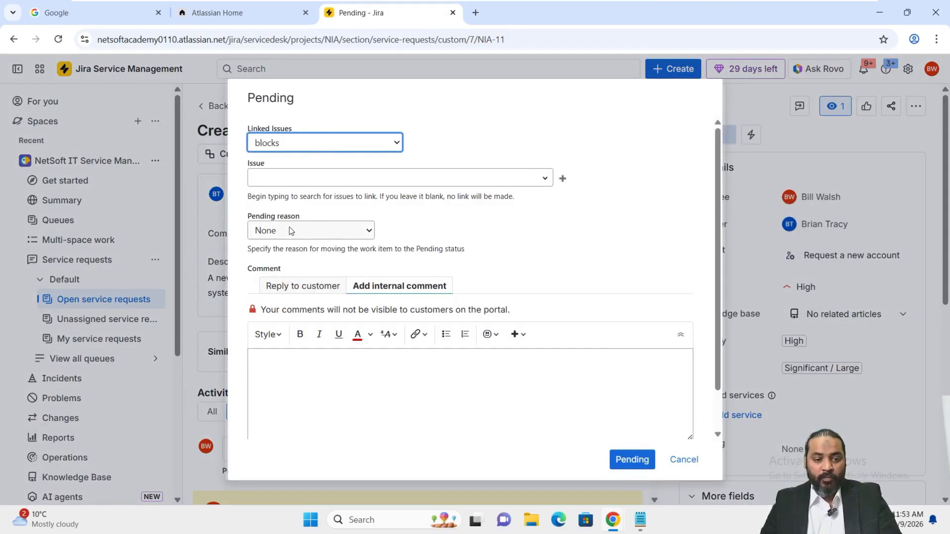
pyautogui.click(347, 236)
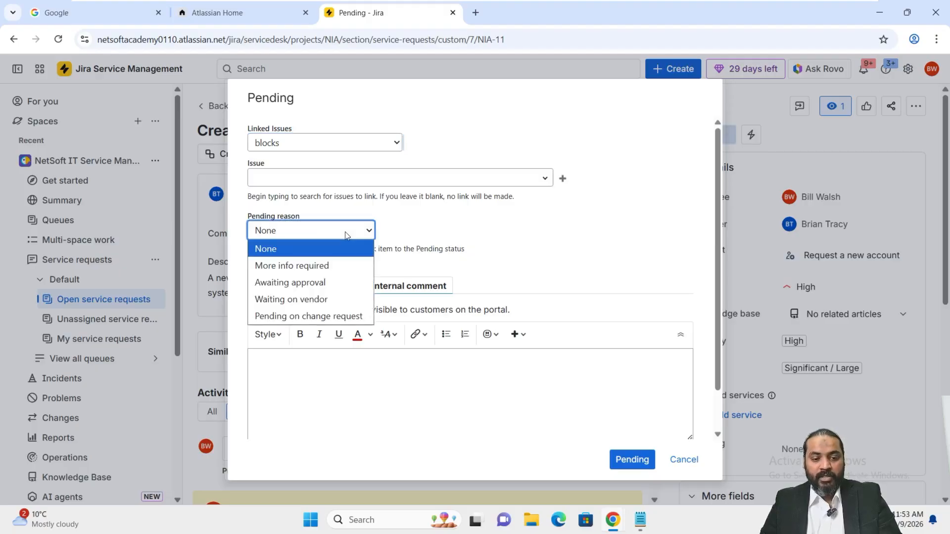
pyautogui.click(327, 283)
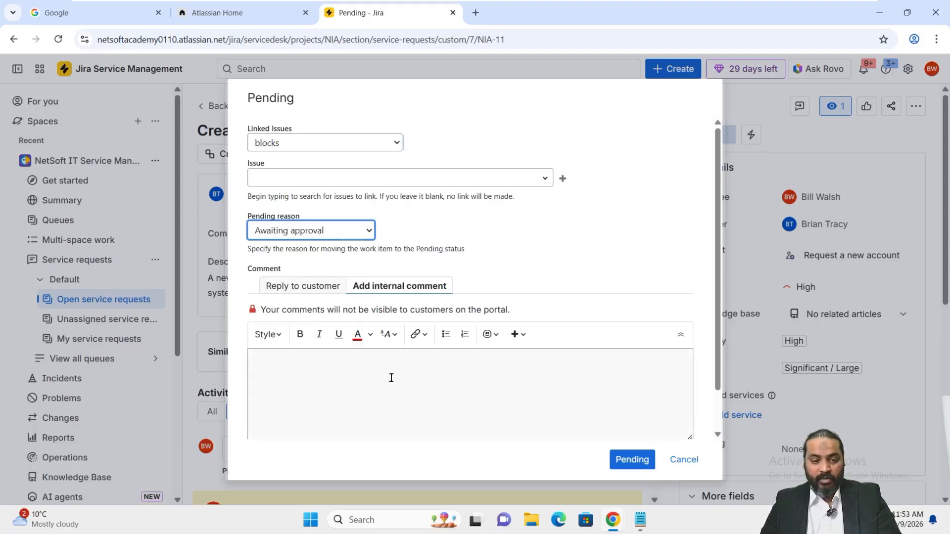
# - Complete the Pending transition with a customer reply that account creation awaits necessary approvals, next steps follow once approved, and progress updates will be given
pyautogui.click(304, 287)
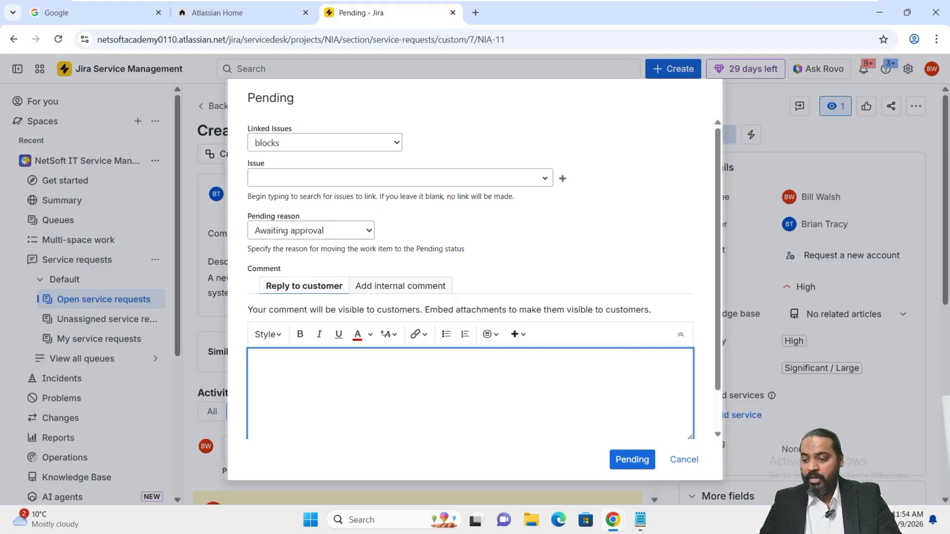
pyautogui.write('Your request for account creation is currently pending necessary approvals. Once the required approval is received, we will proceed with the next steps. We will keep you updated on the progress')
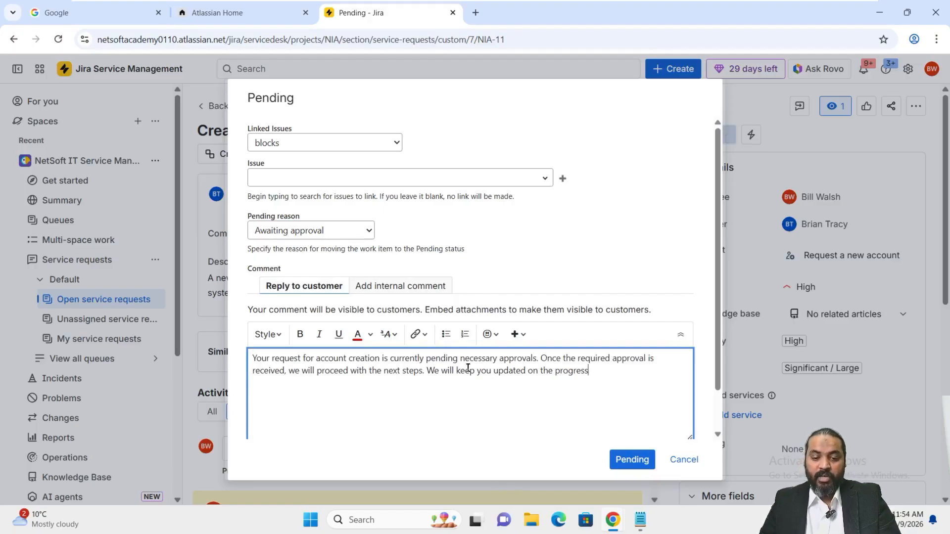
pyautogui.click(645, 460)
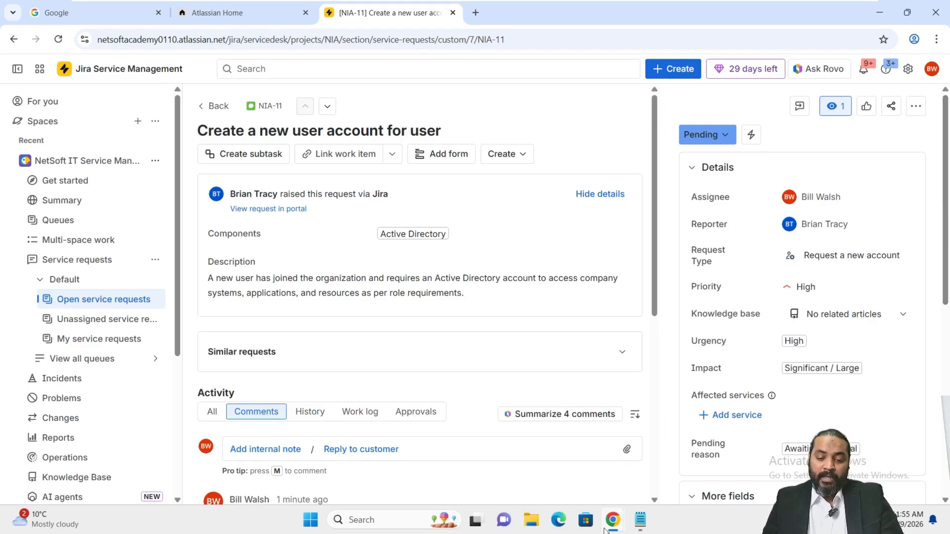
# - Switch to the requester's incognito Chrome window, check the signed-in account, and open the Jira Service Management Help Center
pyautogui.moveTo(612, 520)
pyautogui.click(640, 485)
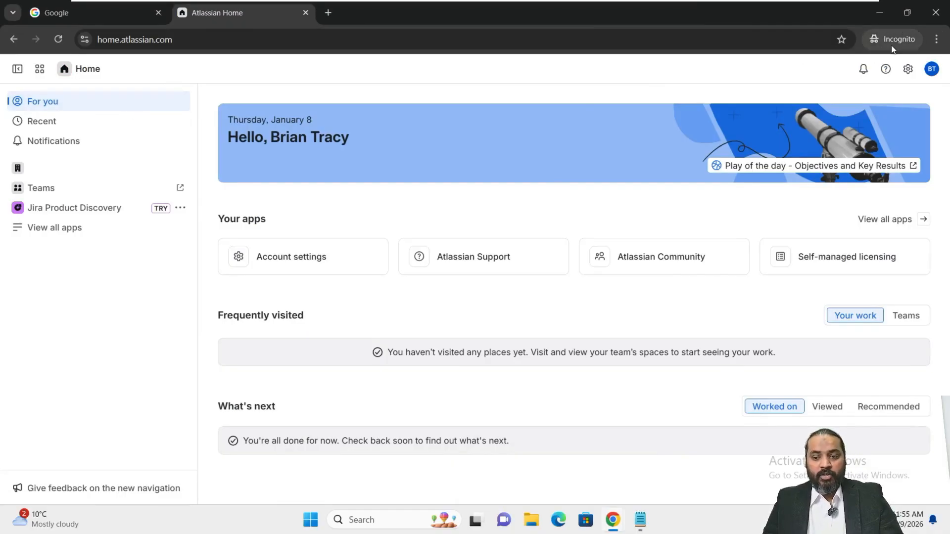
pyautogui.click(931, 68)
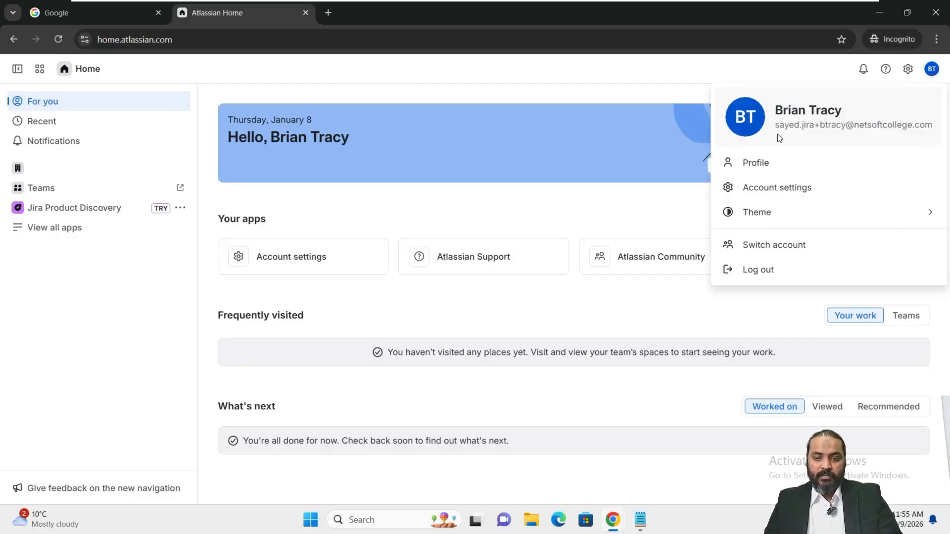
pyautogui.click(931, 69)
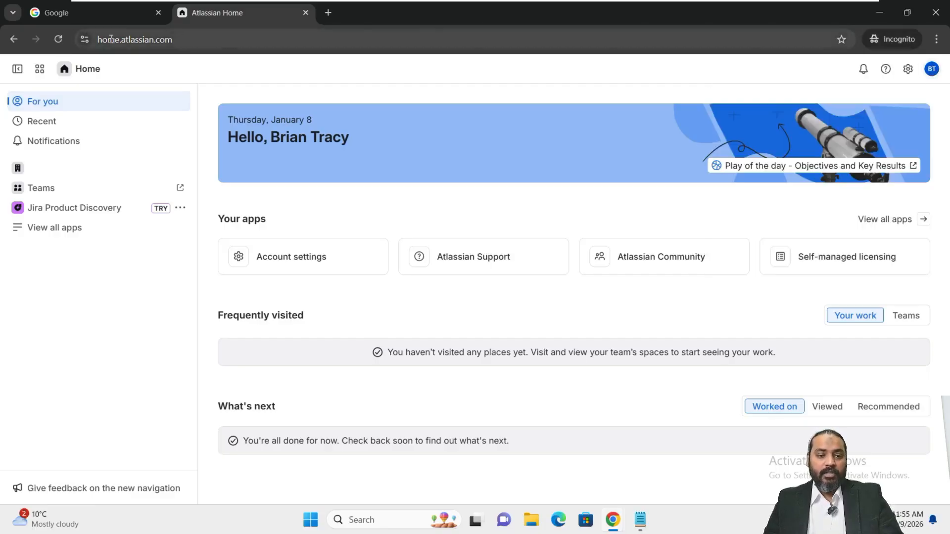
pyautogui.click(40, 70)
pyautogui.click(140, 133)
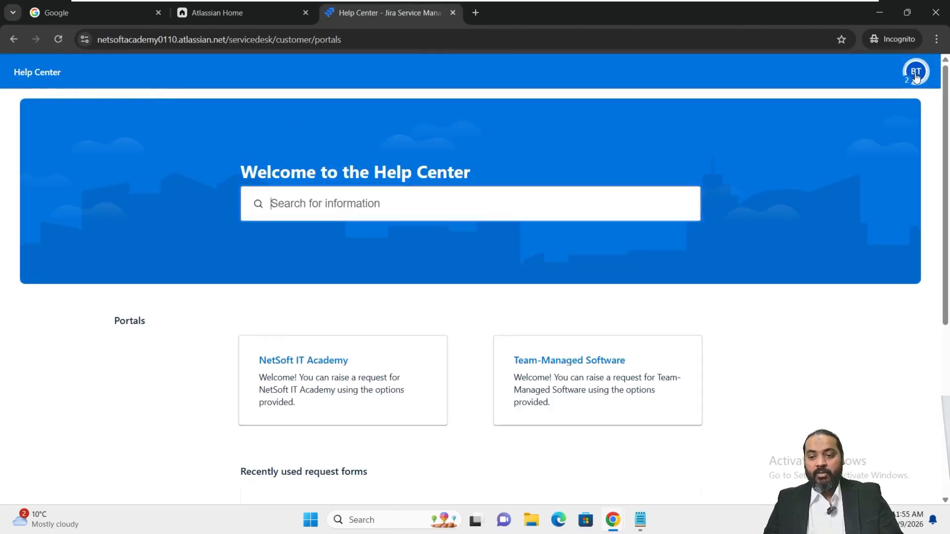
# - Open "Create a new user account for user" from the customer's requests list and review its activity, latest agent reply and status
pyautogui.click(916, 77)
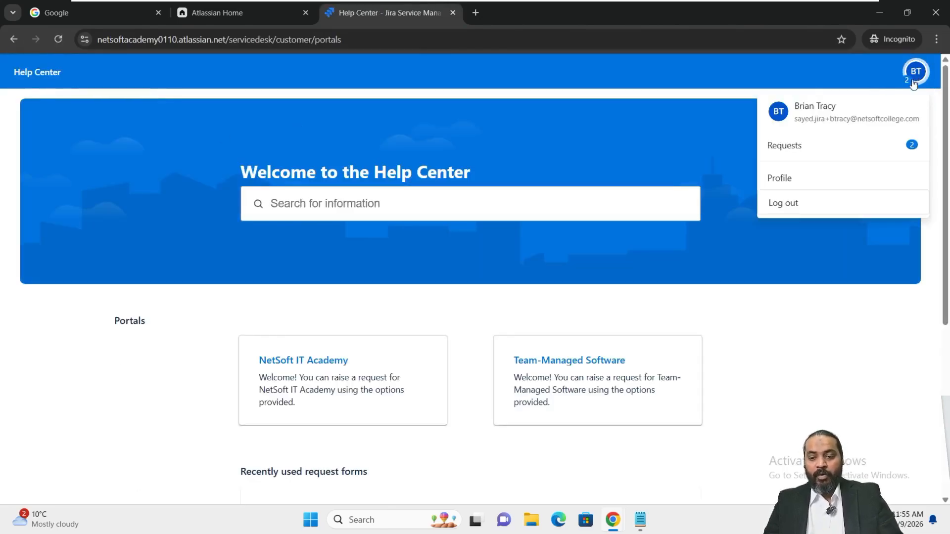
pyautogui.click(829, 147)
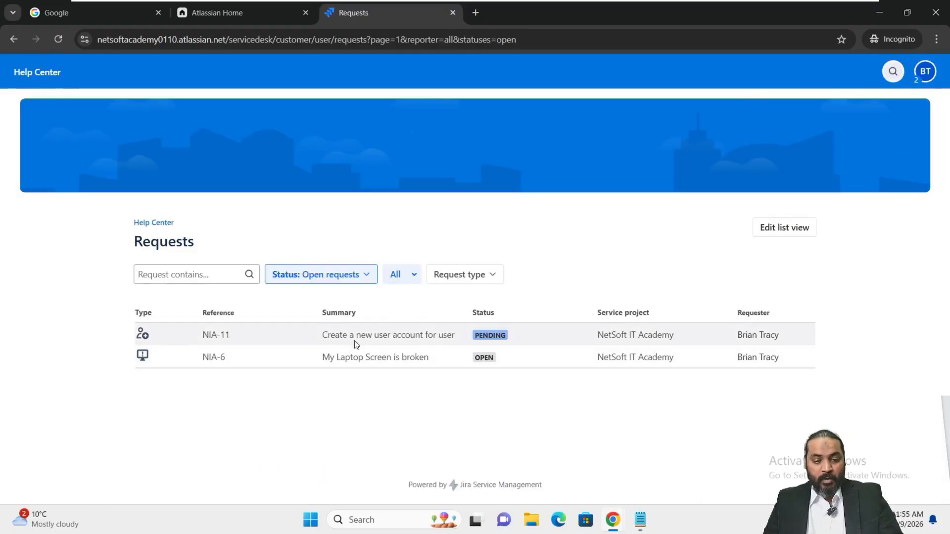
pyautogui.click(354, 341)
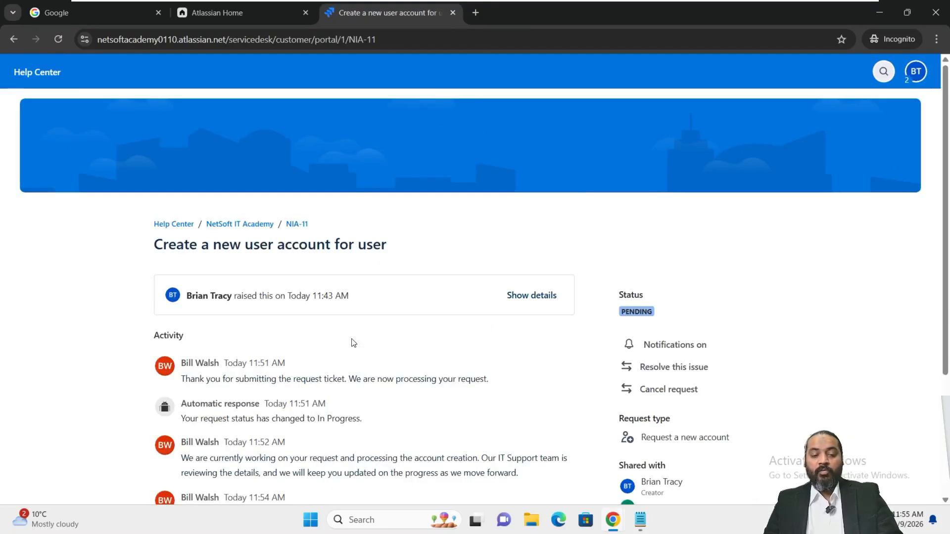
pyautogui.scroll(-2, 332, 342)
pyautogui.scroll(-1, 332, 341)
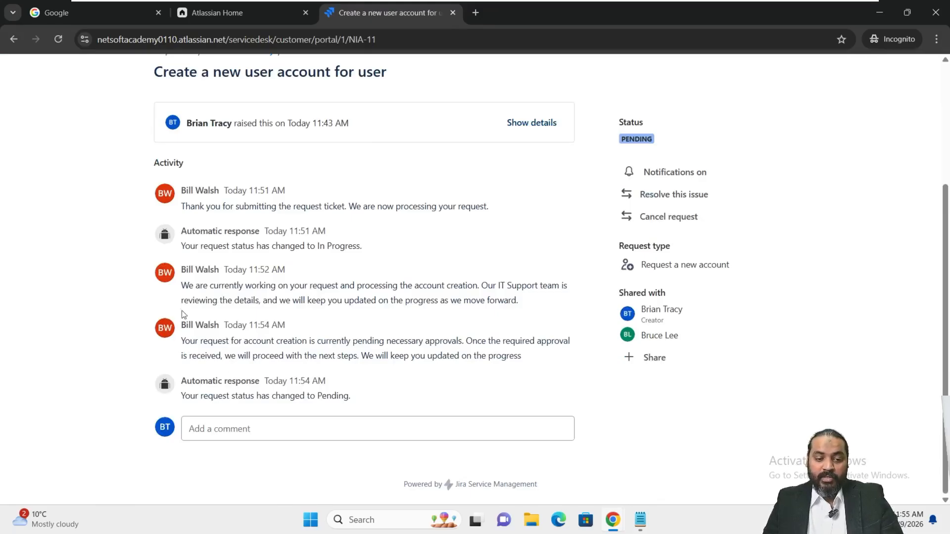
pyautogui.moveTo(181, 340); pyautogui.dragTo(545, 362)
pyautogui.click(535, 372)
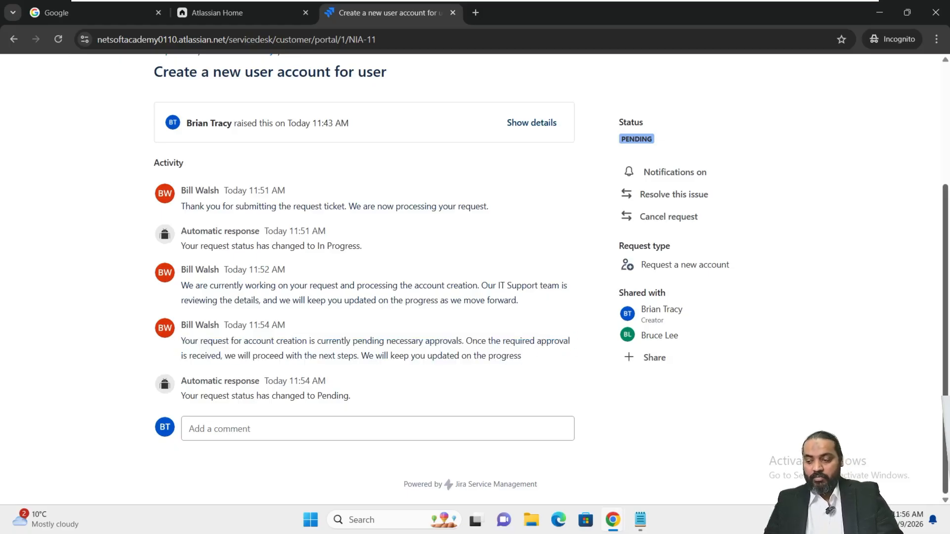
pyautogui.scroll(4, 786, 240)
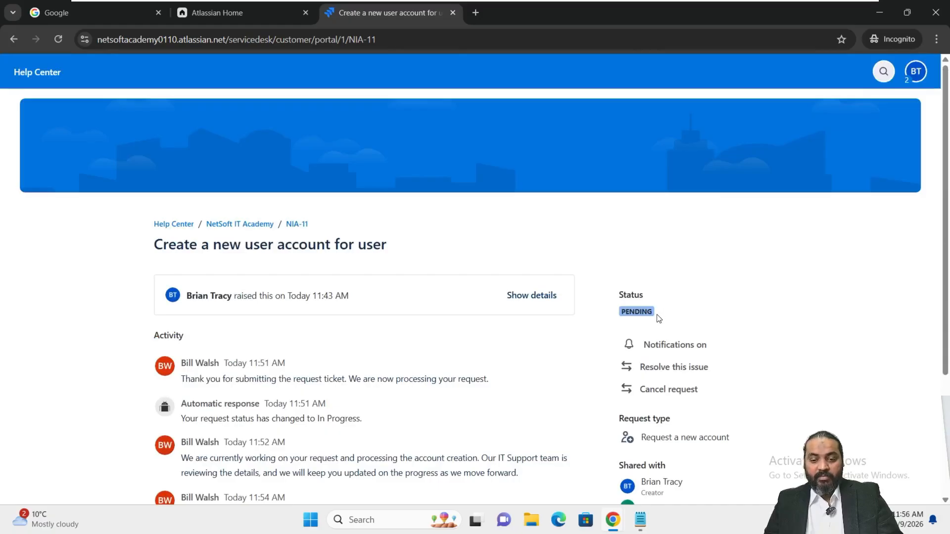